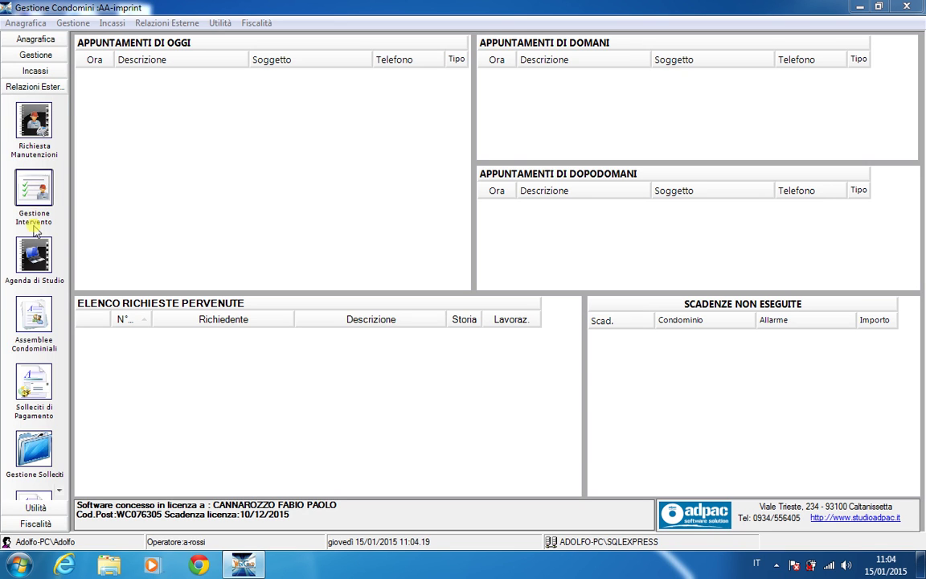
click(164, 23)
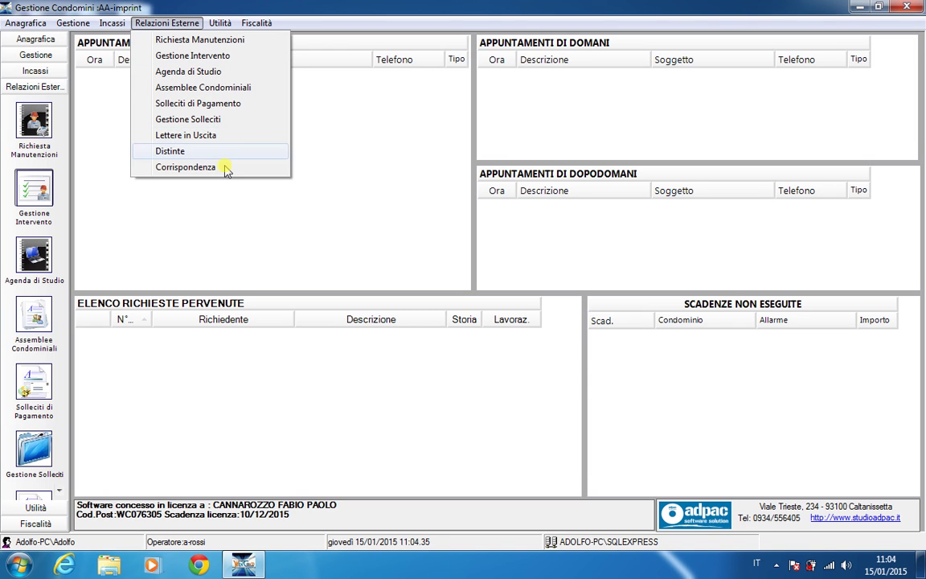
click(227, 213)
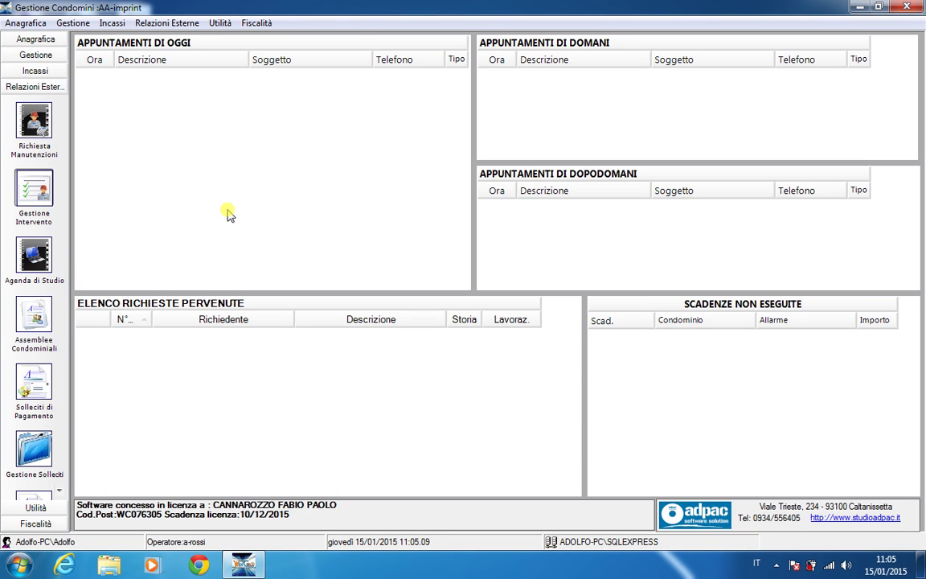
Start a new maintenance request for the Via Veneto condominium, confirming the selection.
click(36, 126)
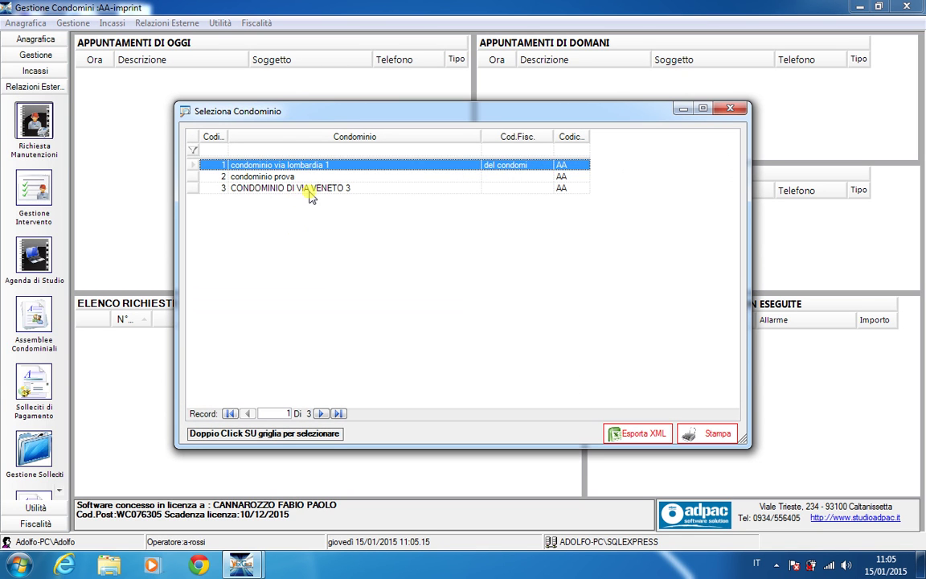
double_click(309, 191)
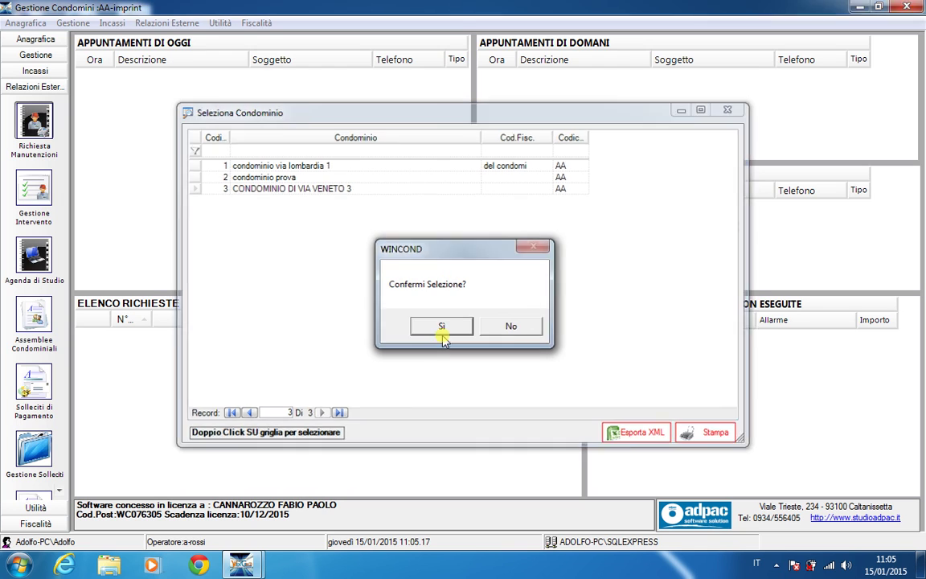
click(441, 327)
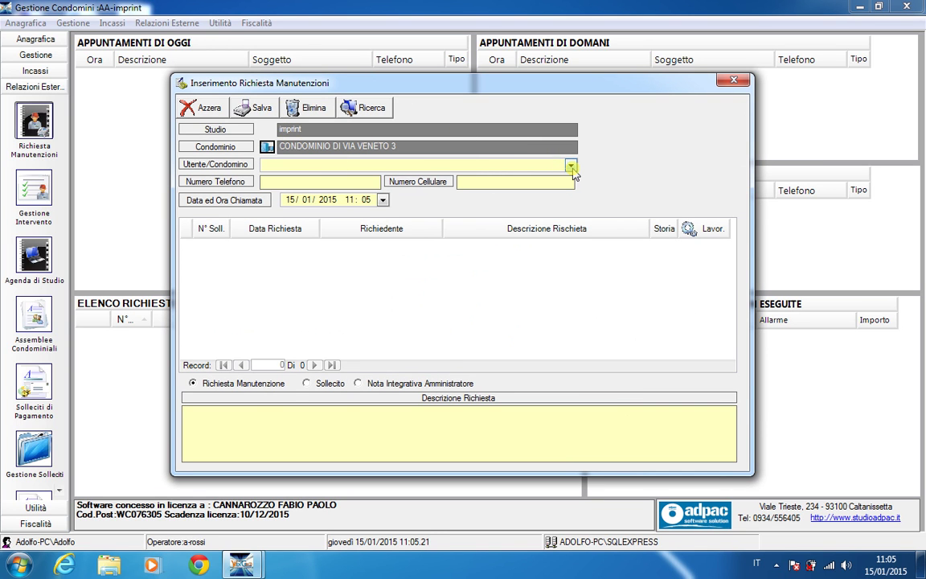
Choose the last listed resident as the requester and set the call date and time to 02/01/2015 10:00.
click(571, 168)
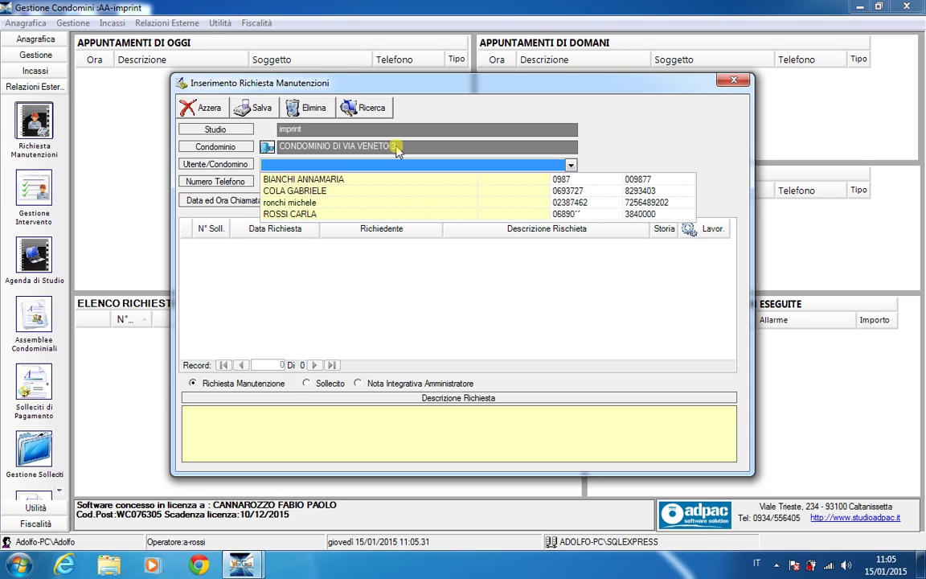
click(291, 215)
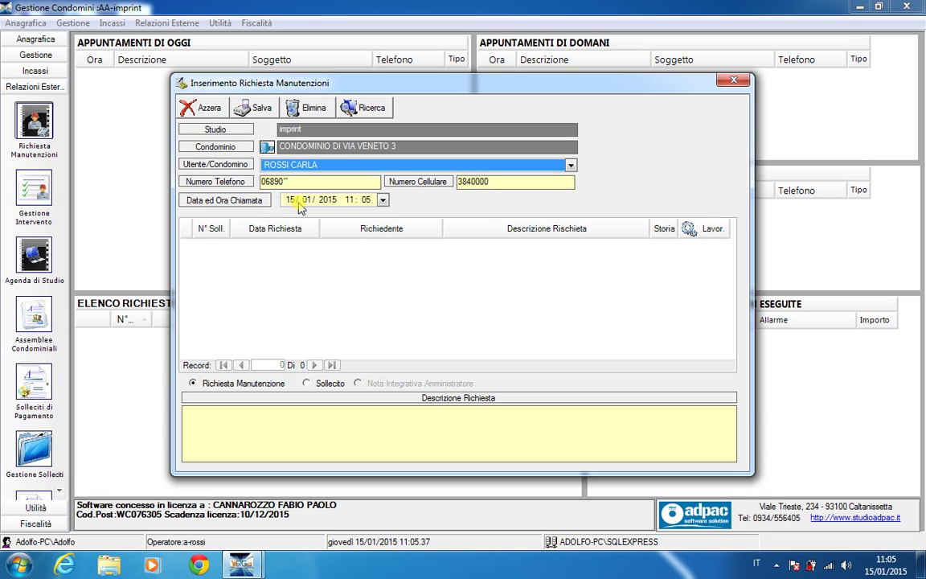
click(384, 200)
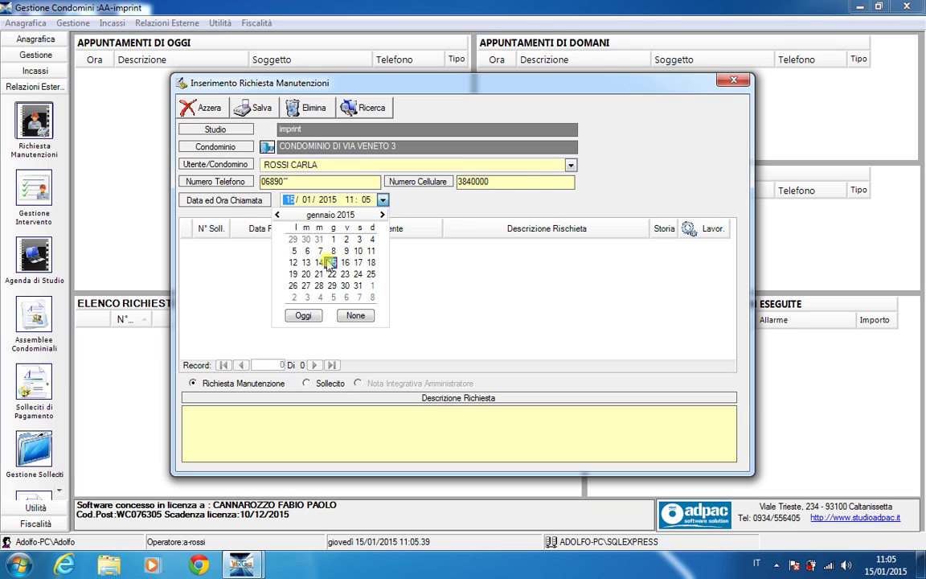
click(345, 239)
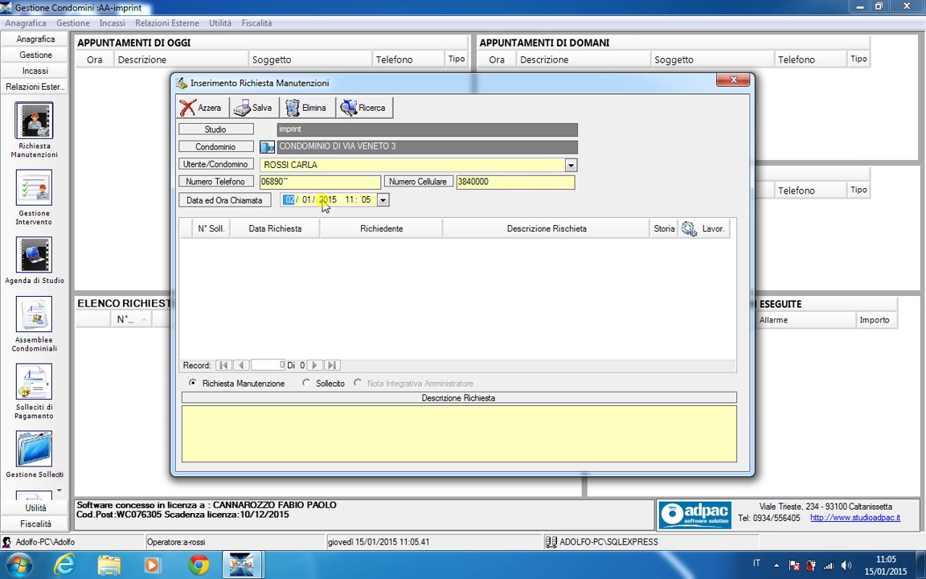
click(348, 200)
text(10)
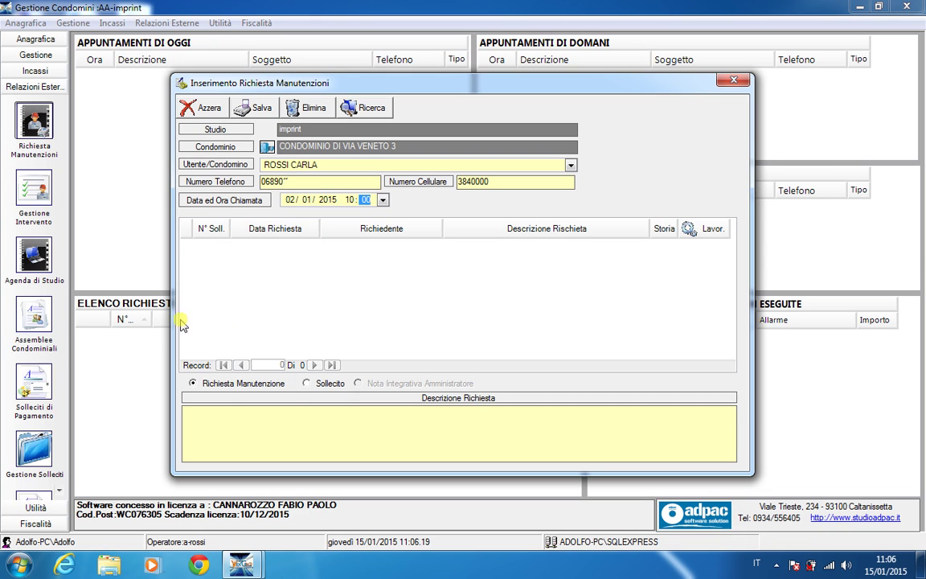
Describe the request as "richiesta di manutenzione del citofono non funzionante.", save it and close the request form.
click(208, 428)
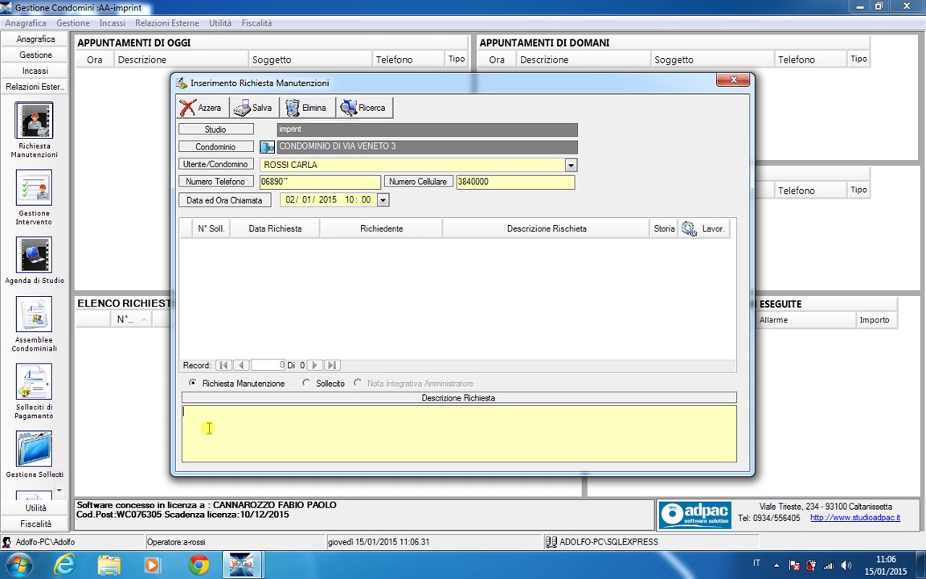
text(richiesta di manut)
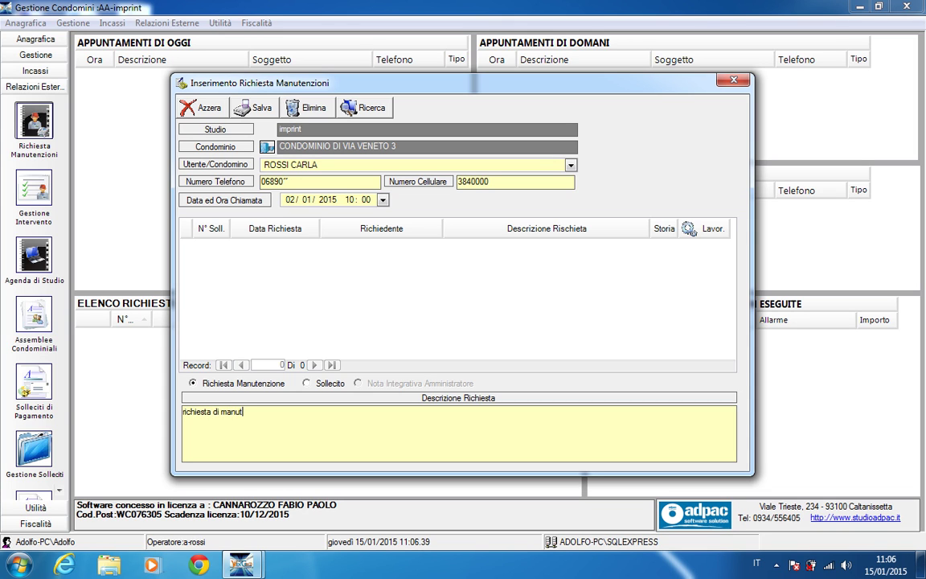
text(enzione del citofono non)
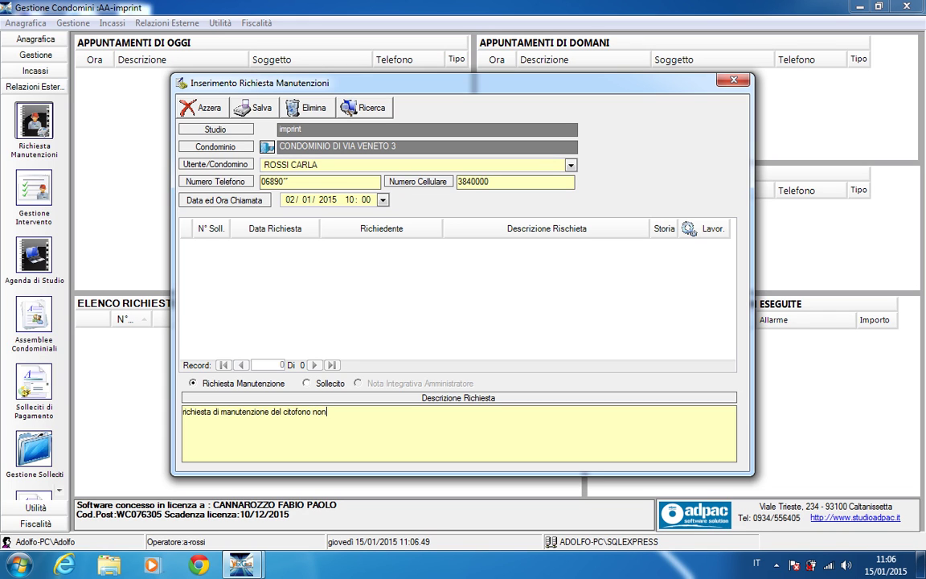
text( funzionante.)
click(259, 111)
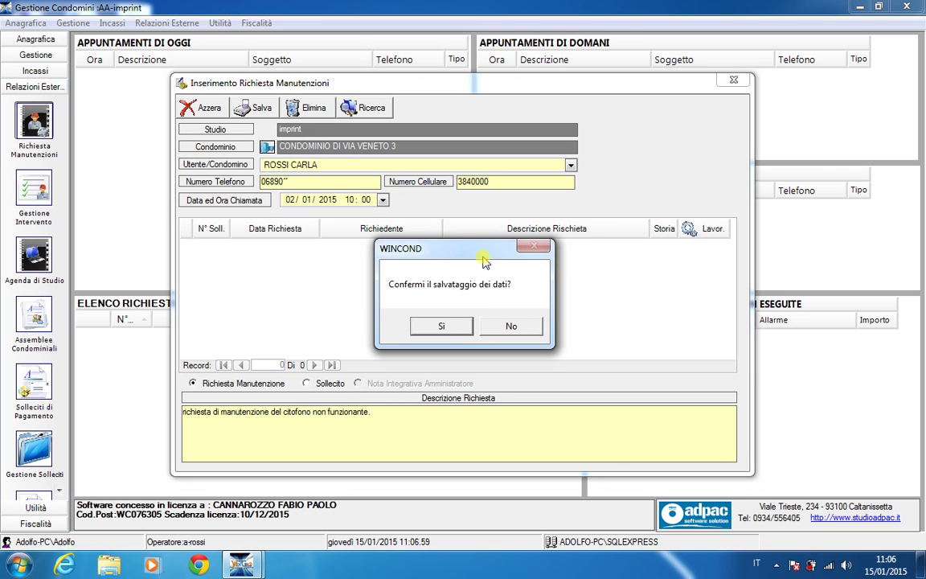
click(455, 329)
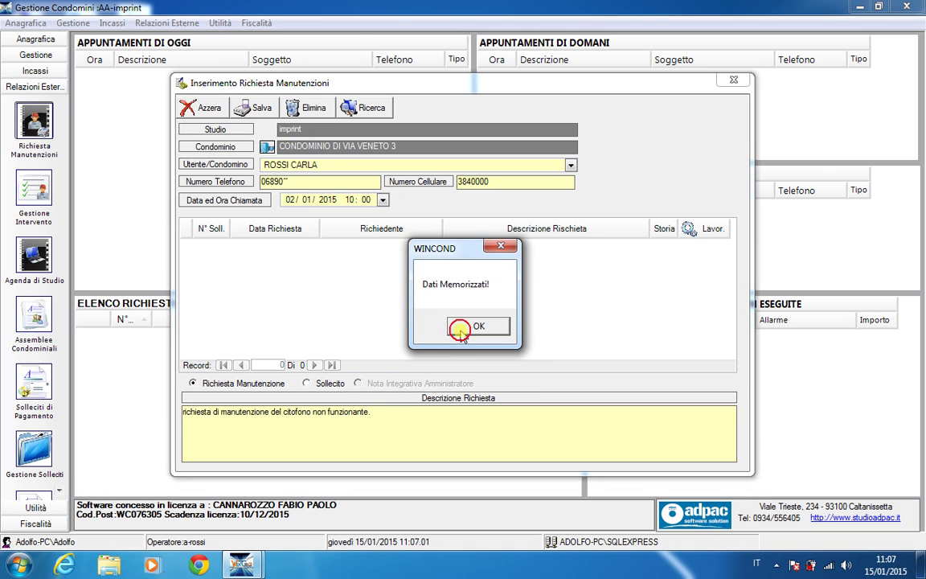
click(461, 329)
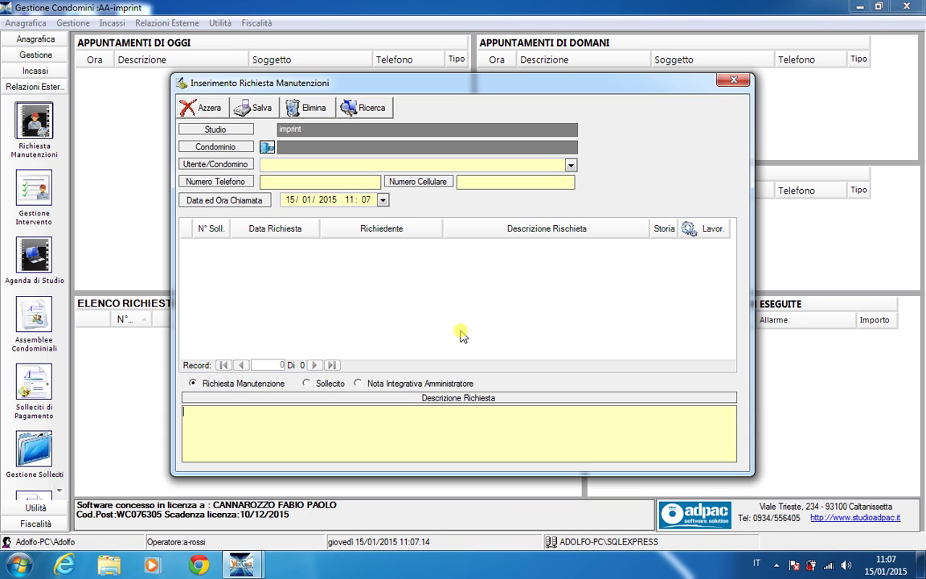
click(728, 83)
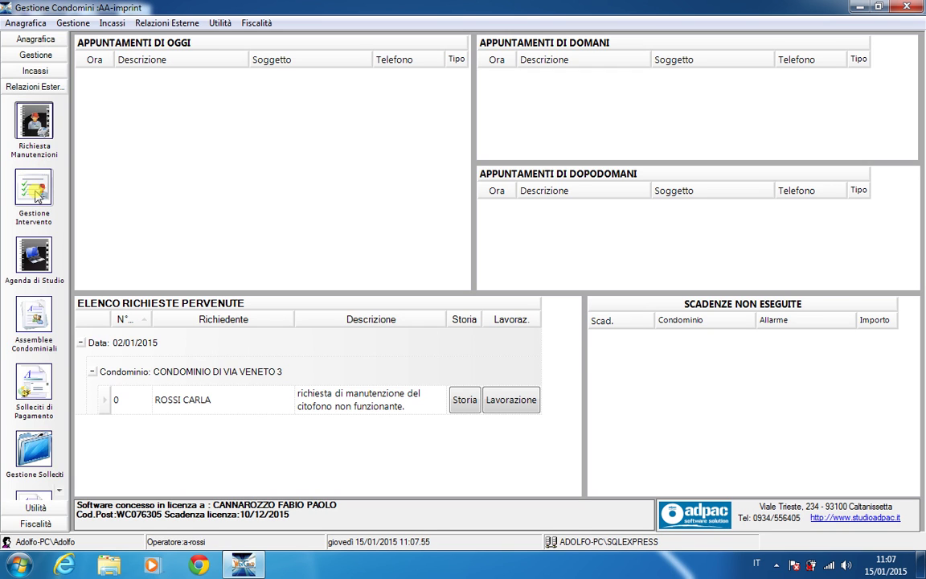
Open the processing details of the intercom request and assign VERDI SRL as the supplier.
click(510, 401)
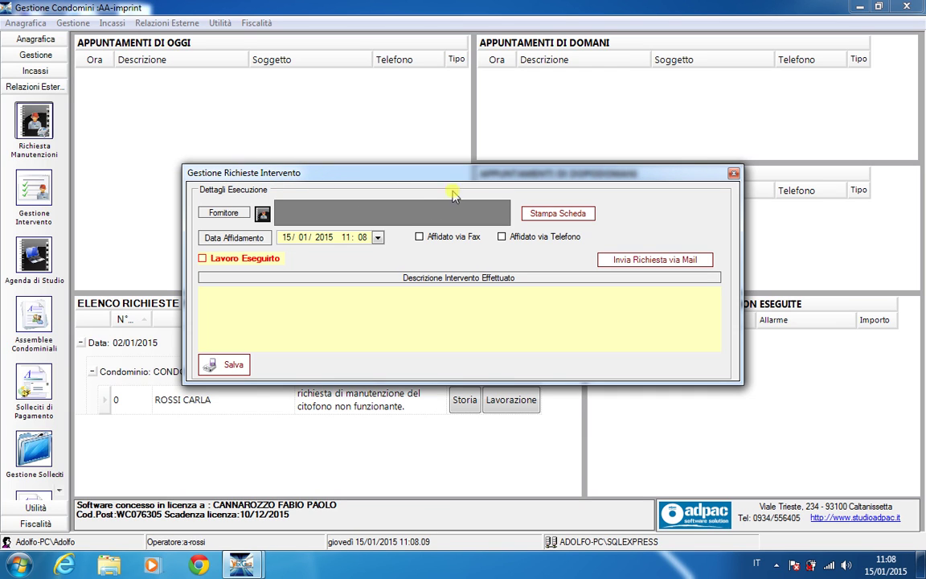
click(265, 213)
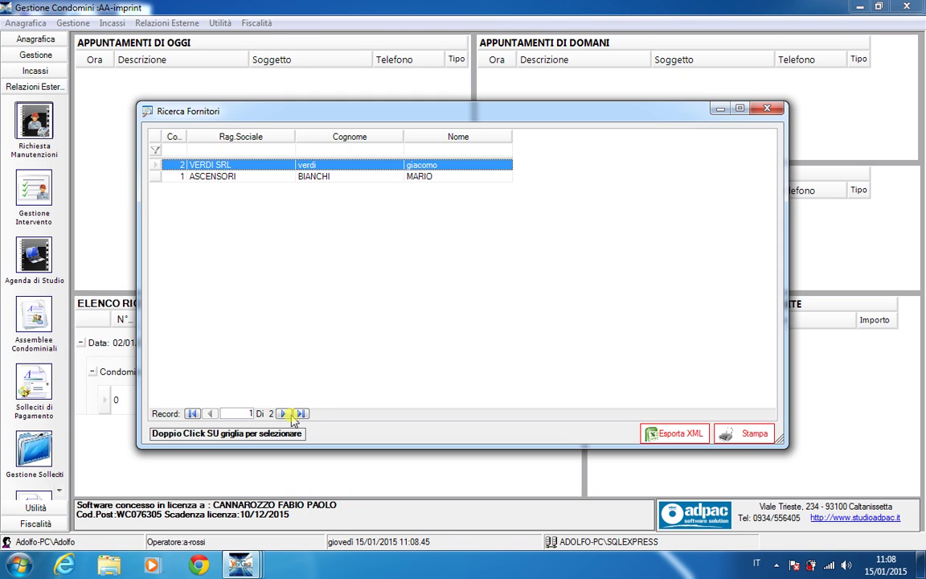
double_click(237, 166)
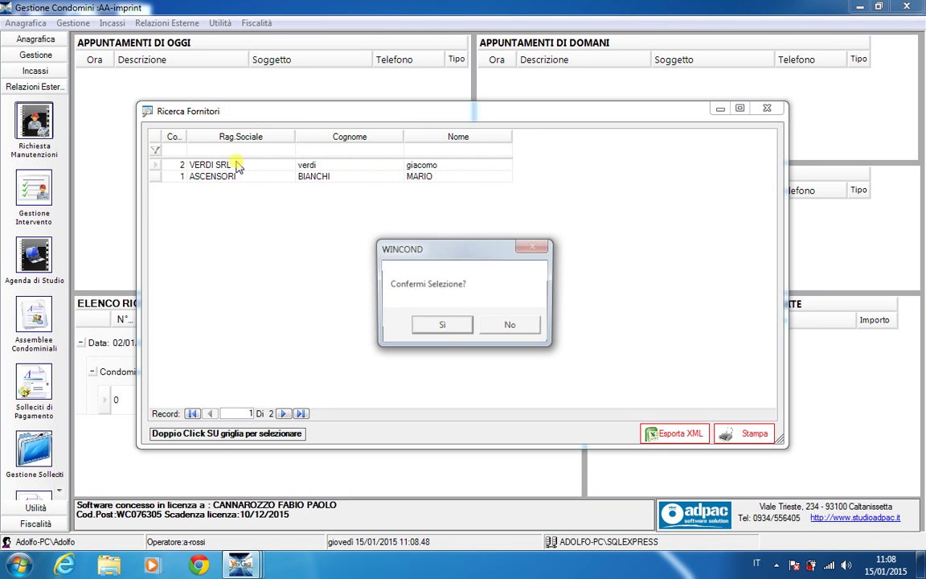
click(442, 326)
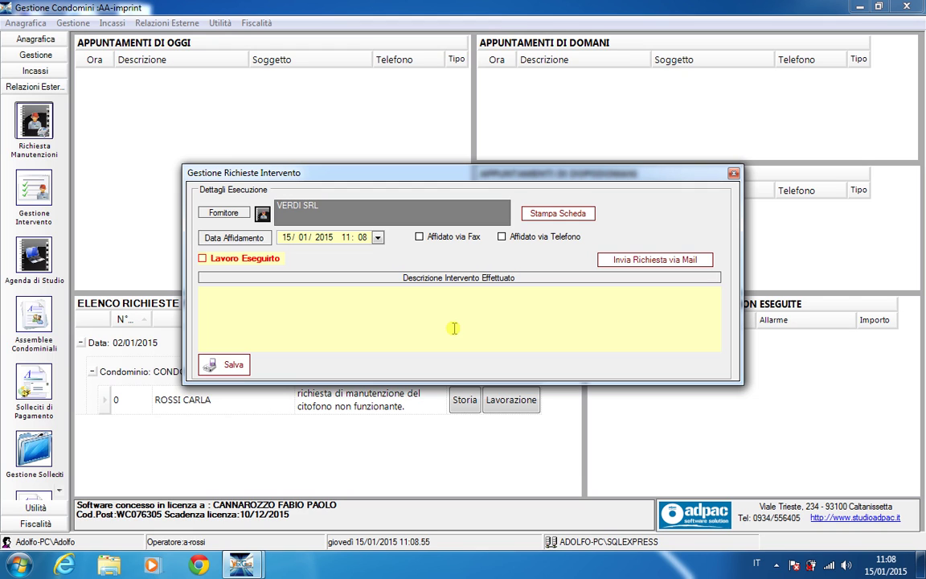
Set the assignment date and time to 08/01/2015 12:00 and mark the job as assigned by fax.
click(453, 326)
click(377, 238)
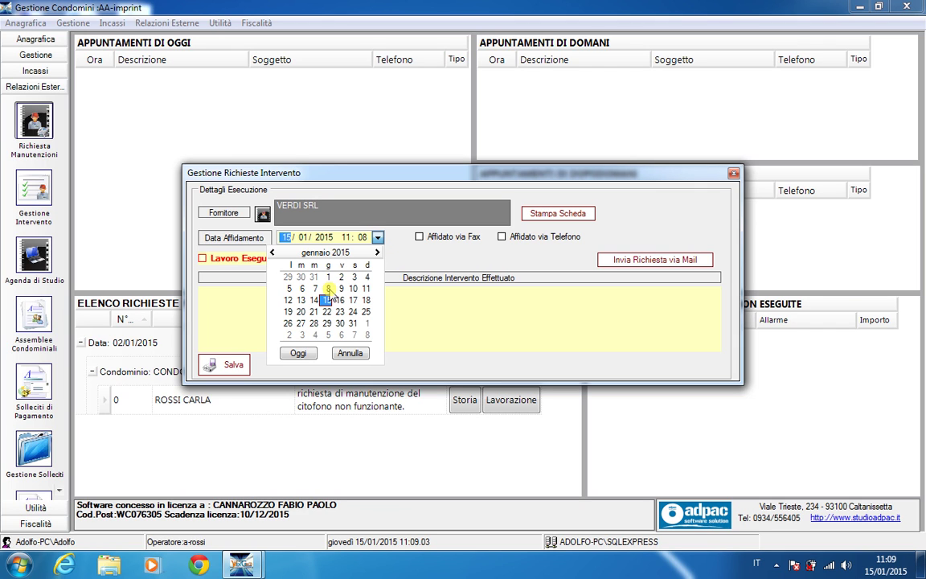
click(327, 289)
click(345, 237)
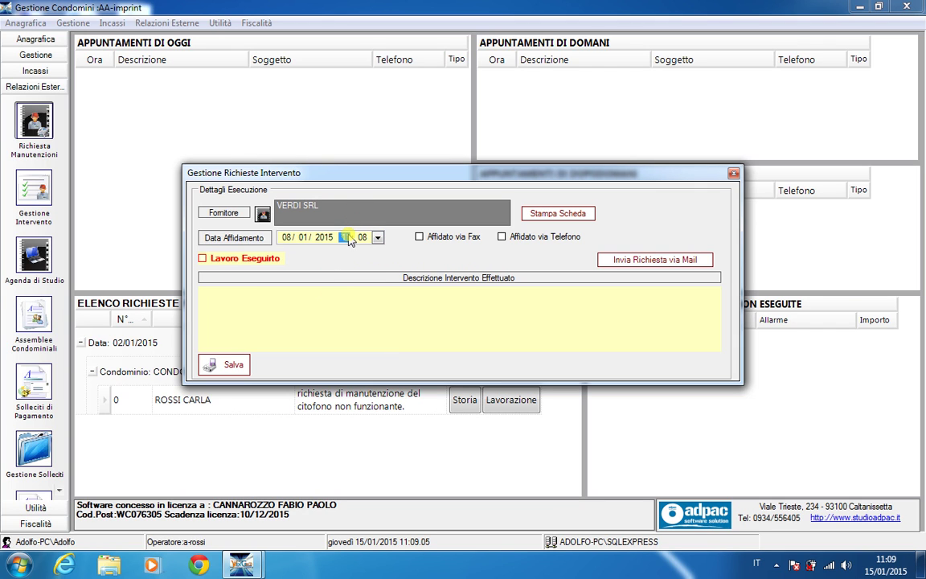
text(12:00)
click(419, 236)
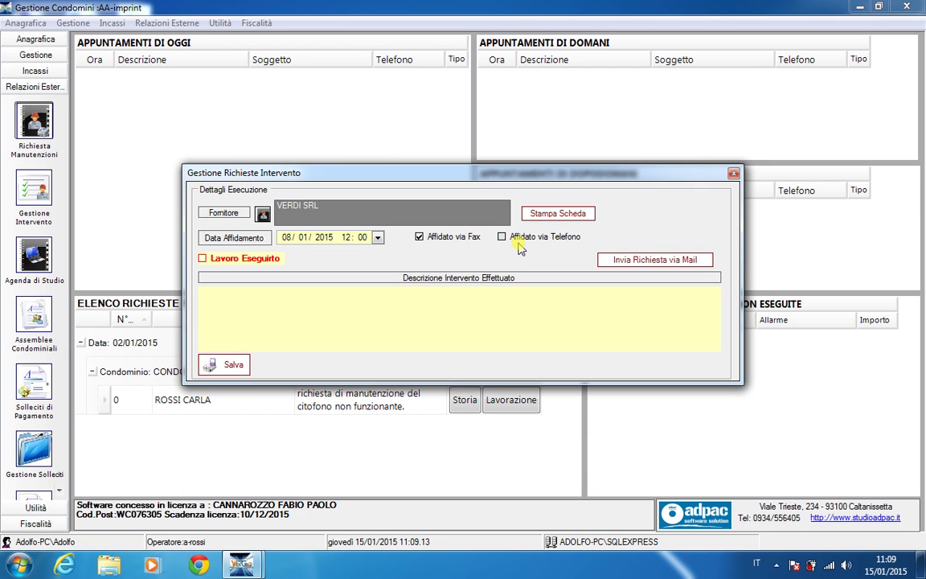
Prepare the e-mail request to the supplier with filler text added to its body, discard it unsent and exit the intervention details.
click(673, 260)
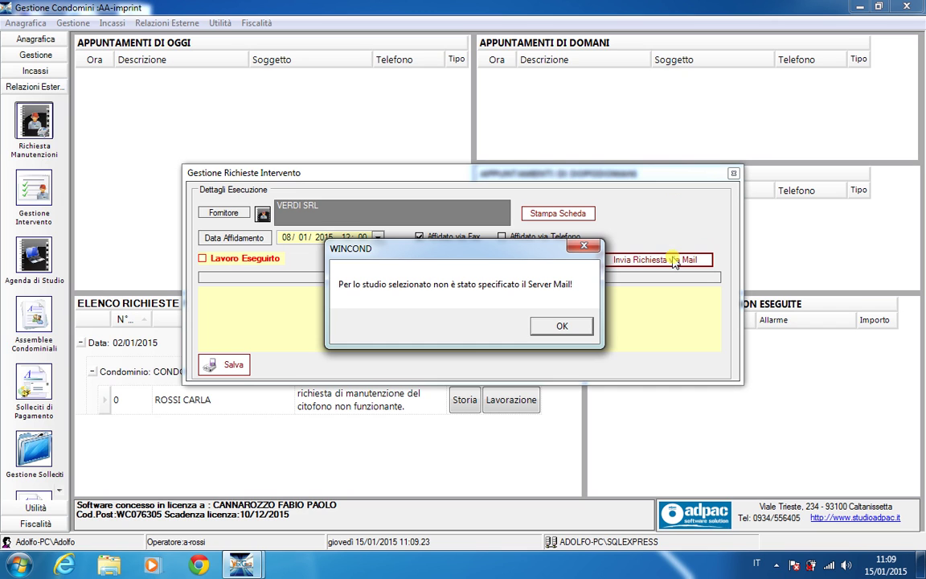
click(555, 325)
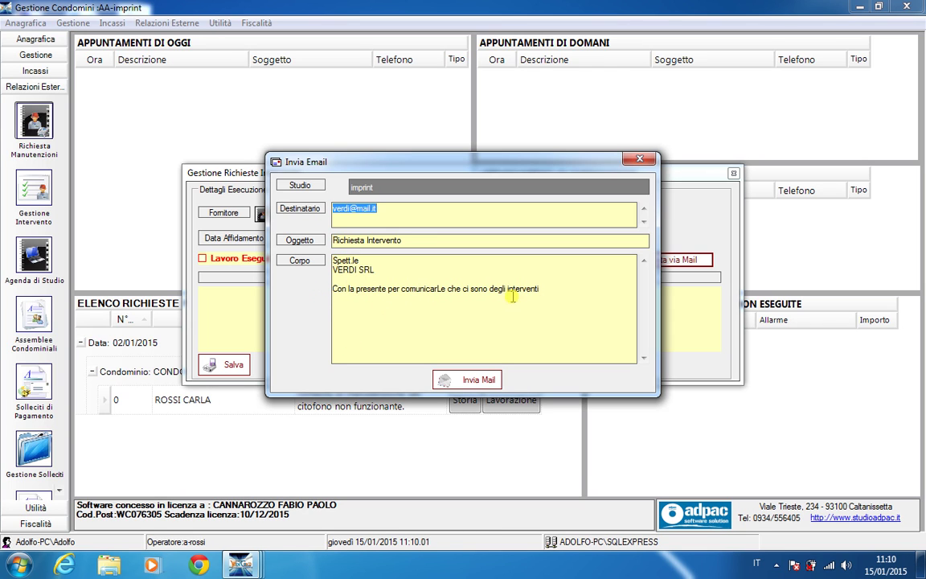
click(539, 286)
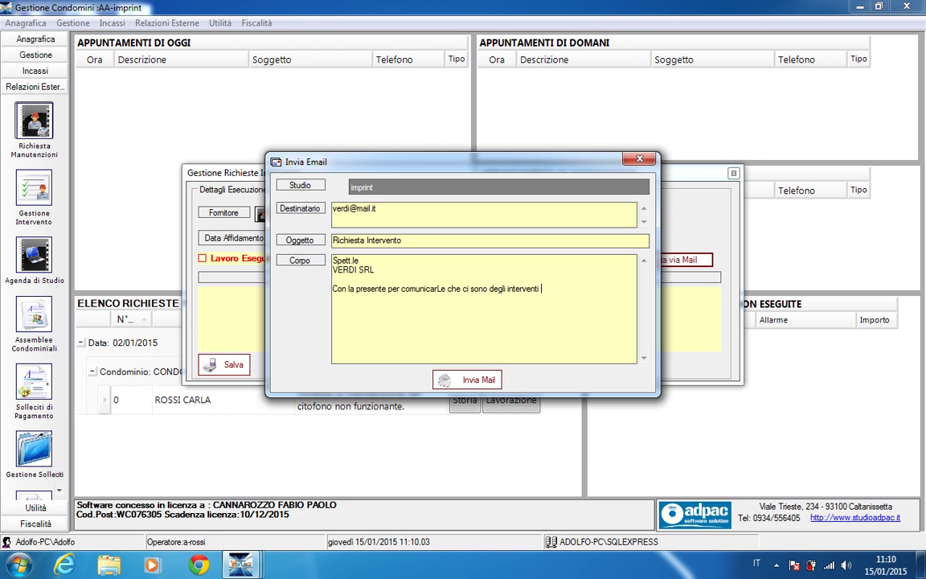
text(piurklllb)
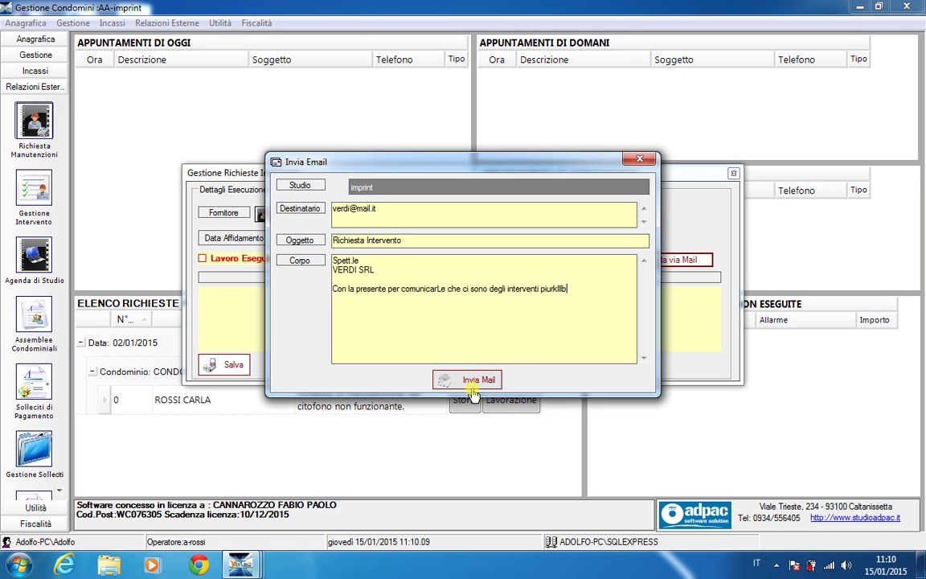
click(639, 159)
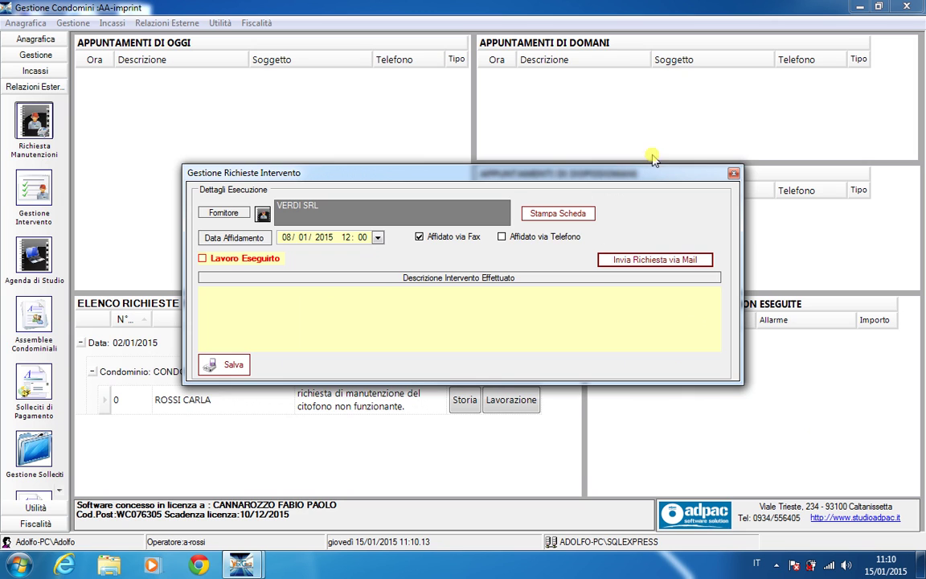
click(733, 173)
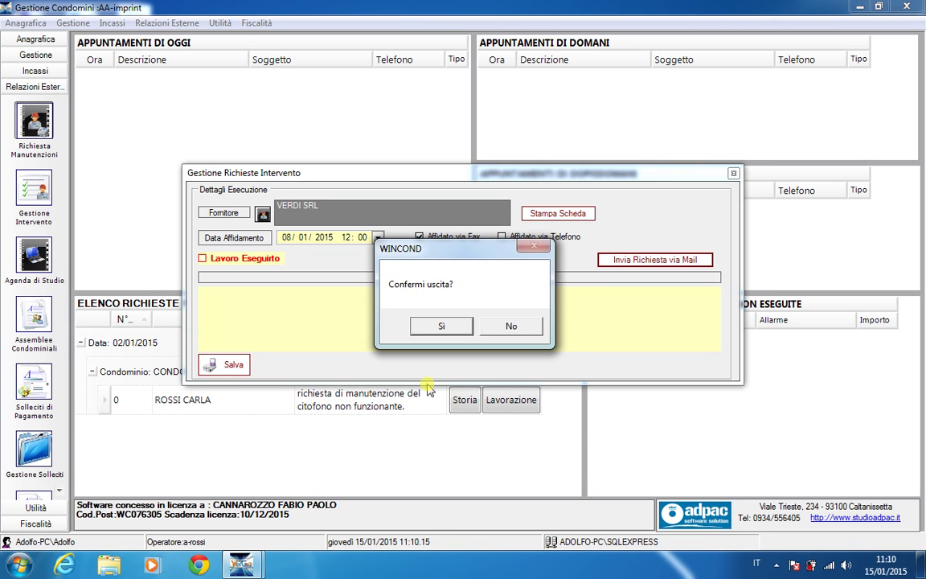
click(457, 322)
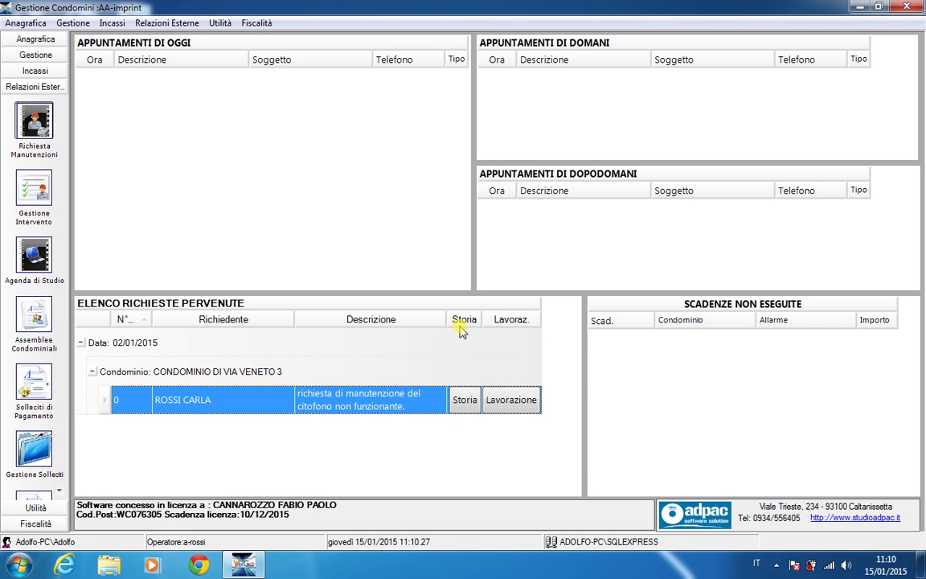
Open the processing details of the intercom request, mark the work as carried out and set the execution date to 14/01/2015 09:00.
click(511, 400)
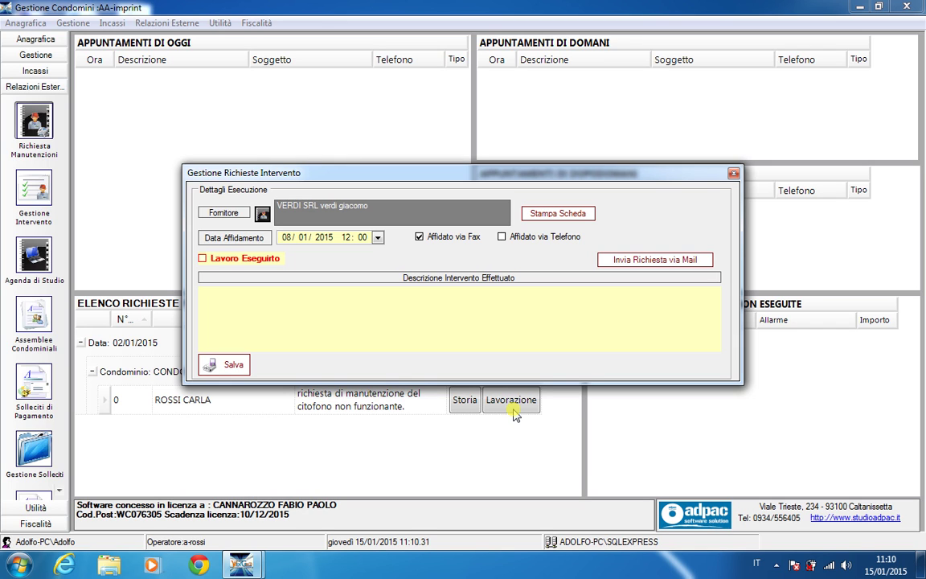
click(202, 259)
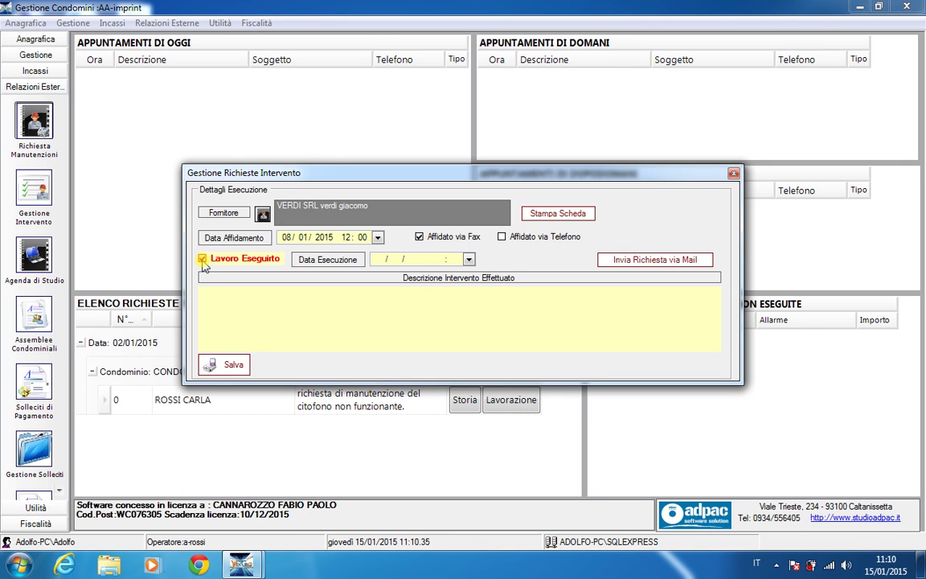
click(469, 259)
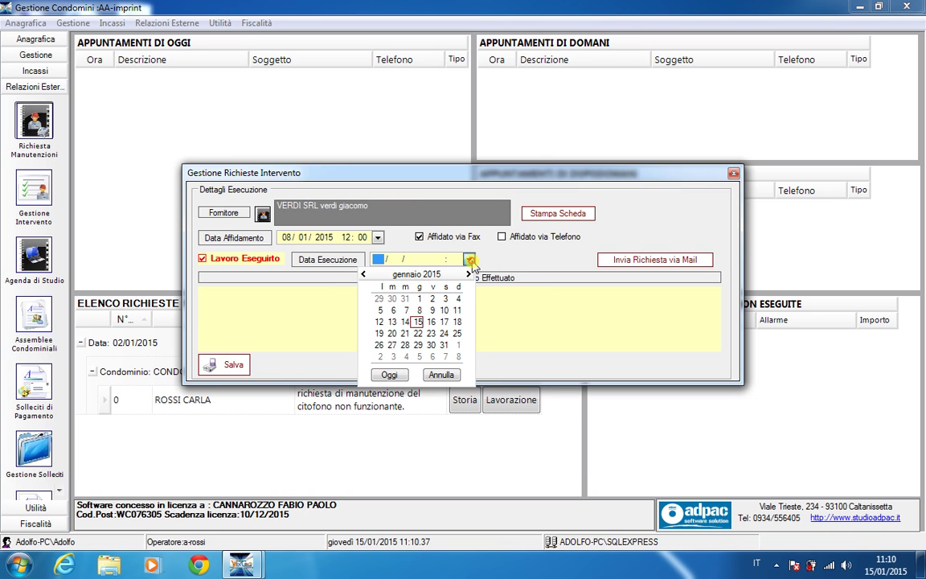
click(405, 321)
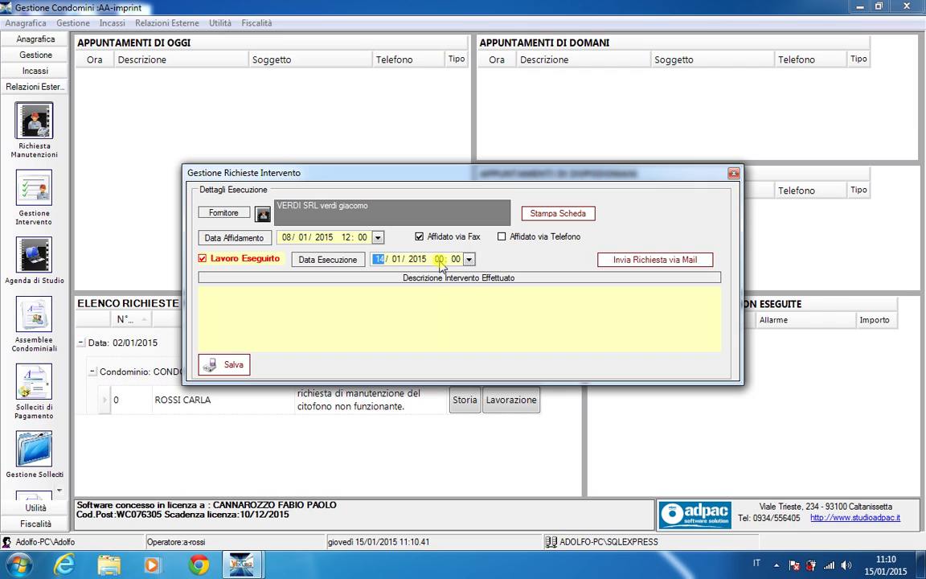
click(438, 260)
text(09)
Describe the completed intervention as "ripristino del citofono ora funzionante", save the record and exit the intervention details.
click(427, 308)
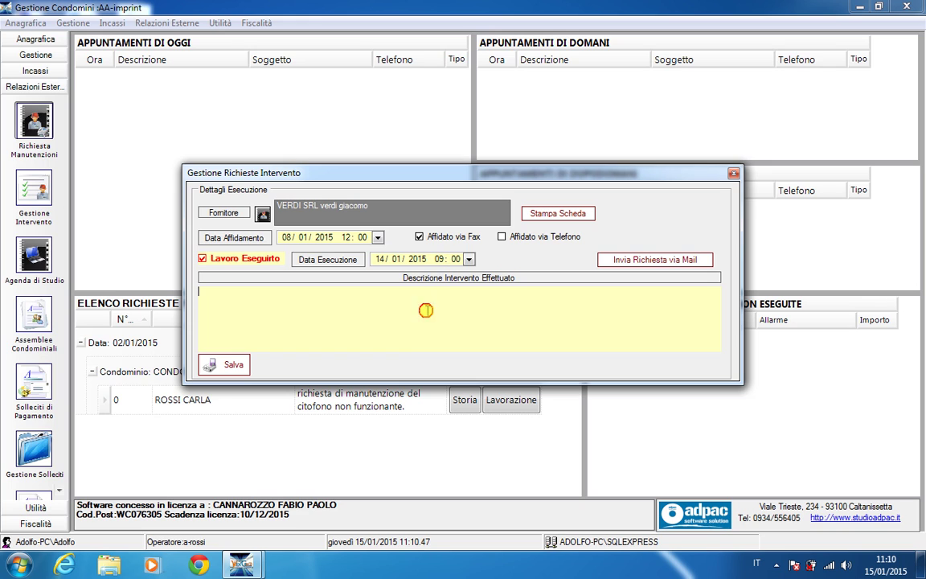
click(427, 311)
text(ripristino del )
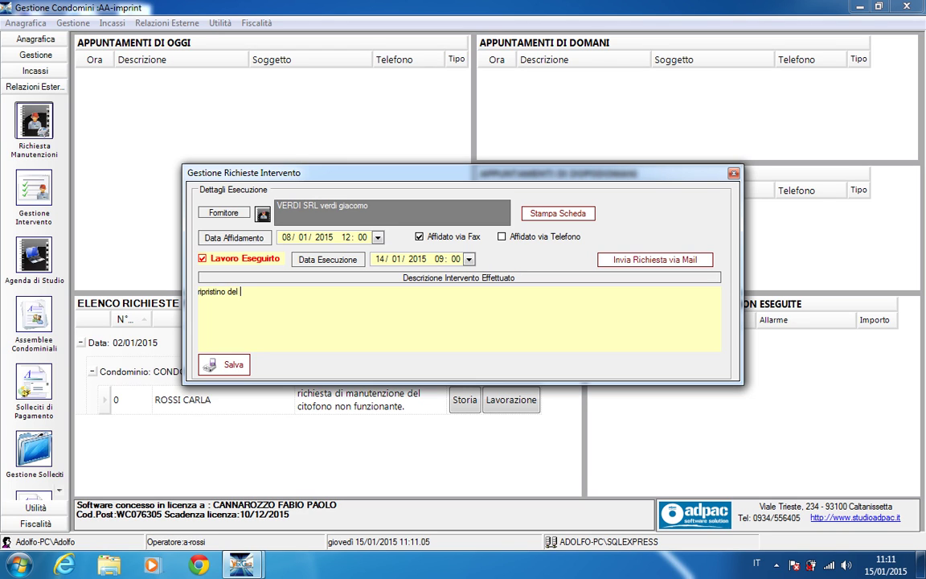
text(citofono ora funzionant)
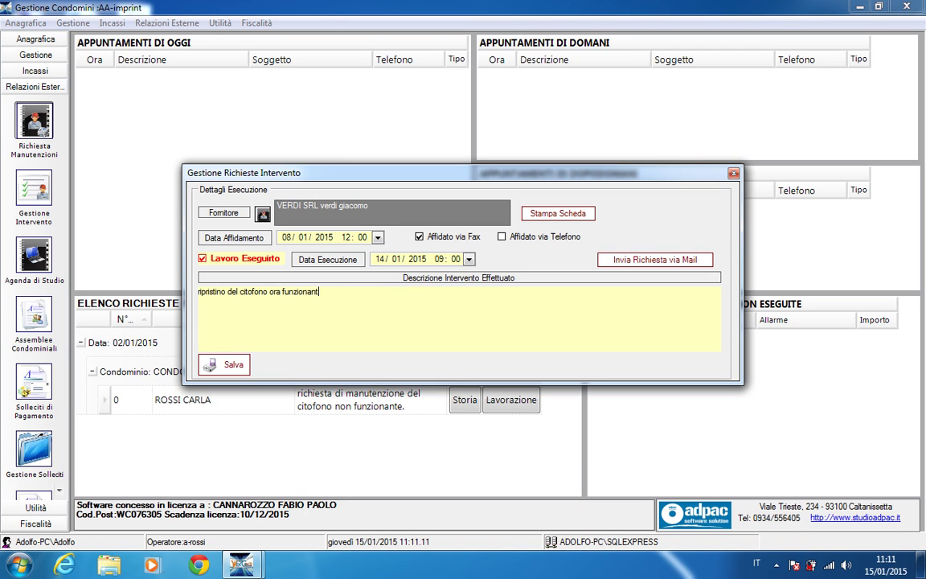
text(e)
click(228, 365)
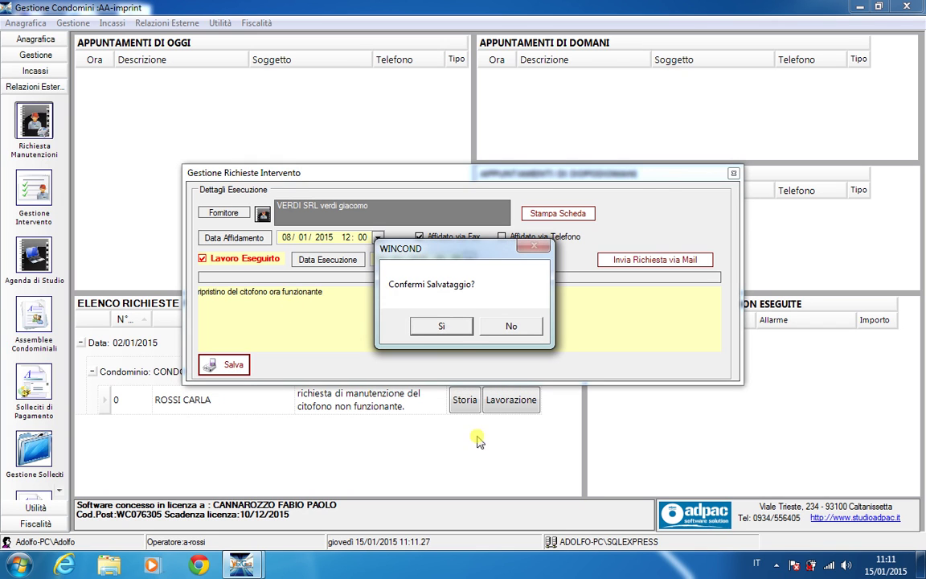
click(464, 329)
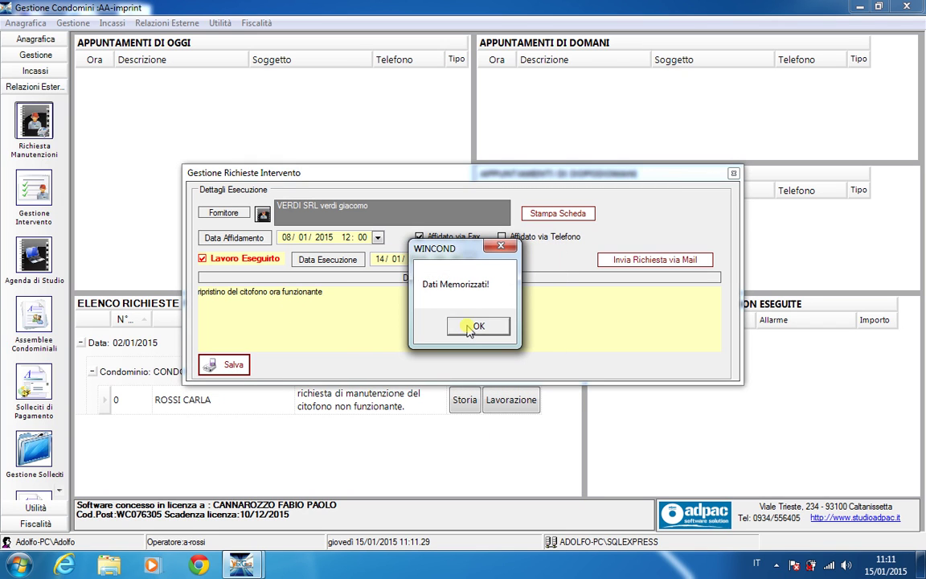
click(474, 327)
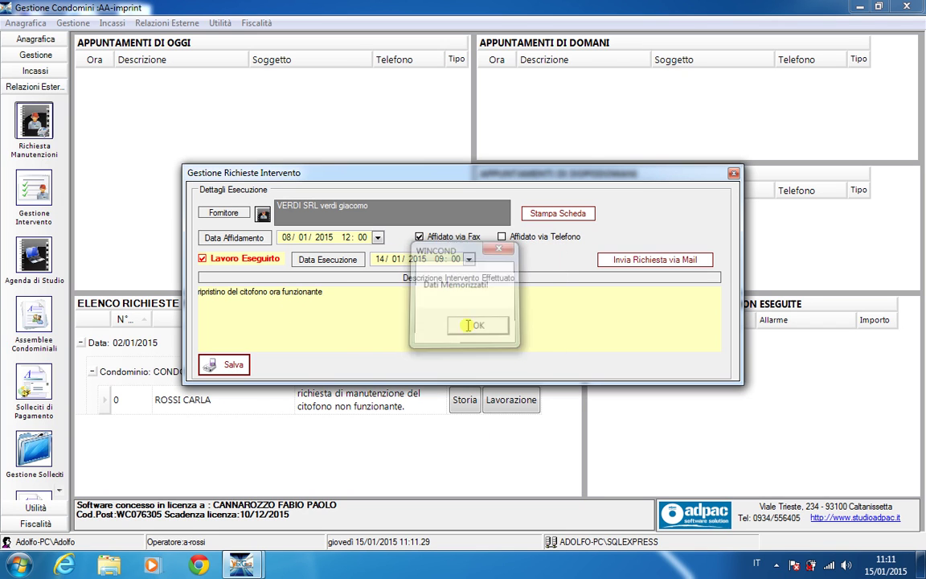
click(733, 173)
click(437, 324)
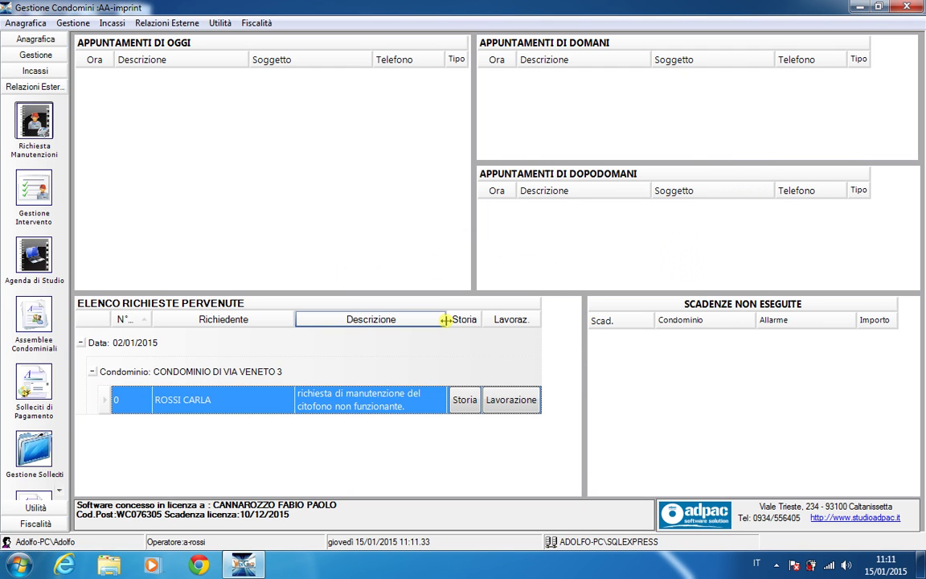
click(44, 117)
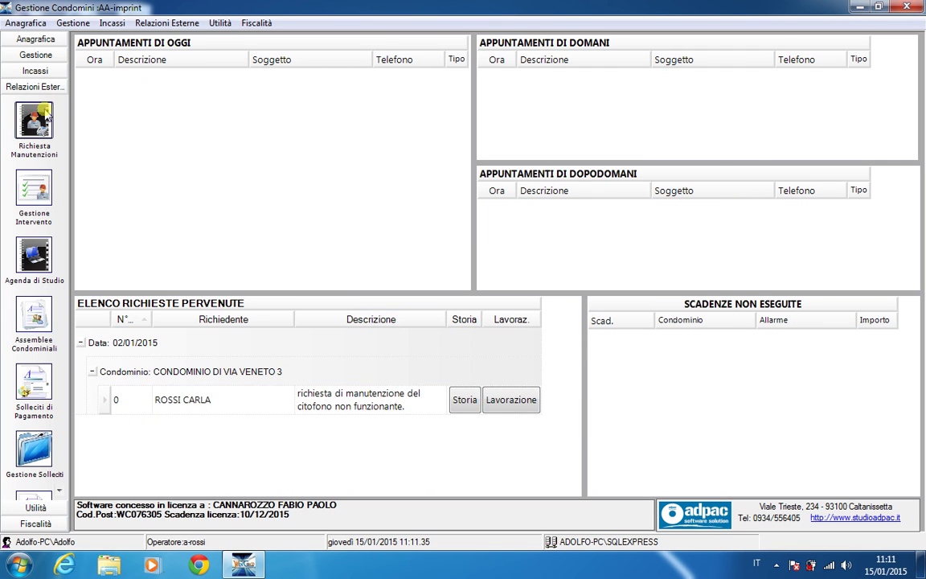
double_click(271, 188)
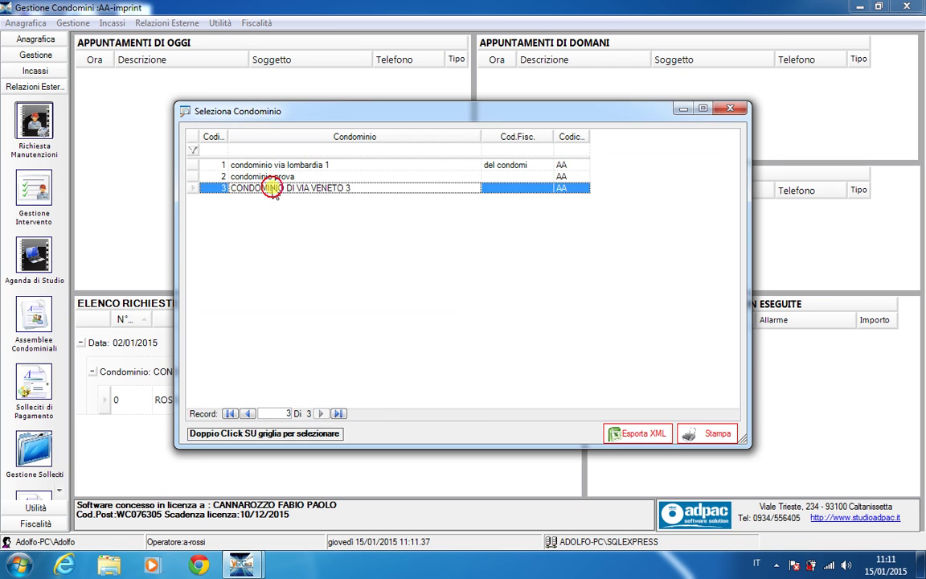
click(427, 324)
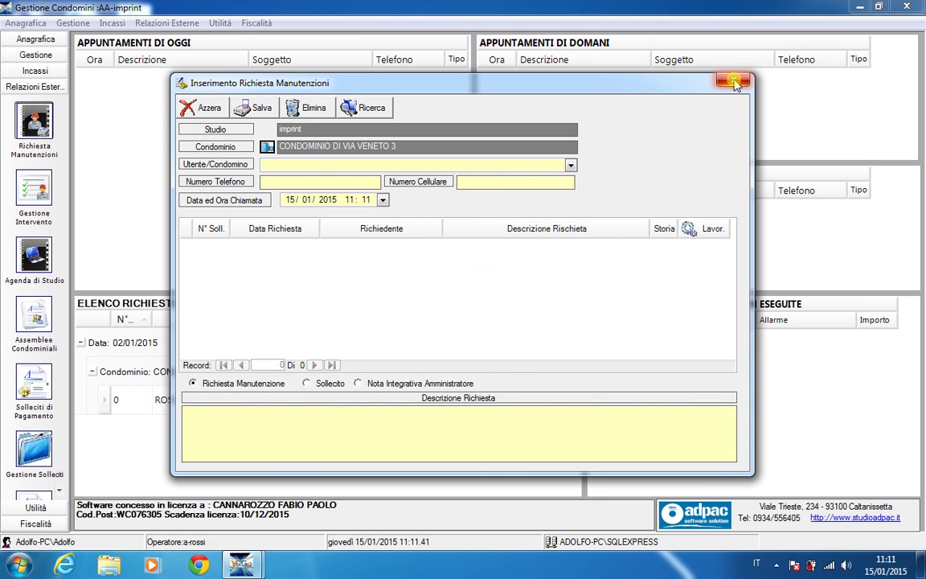
click(734, 82)
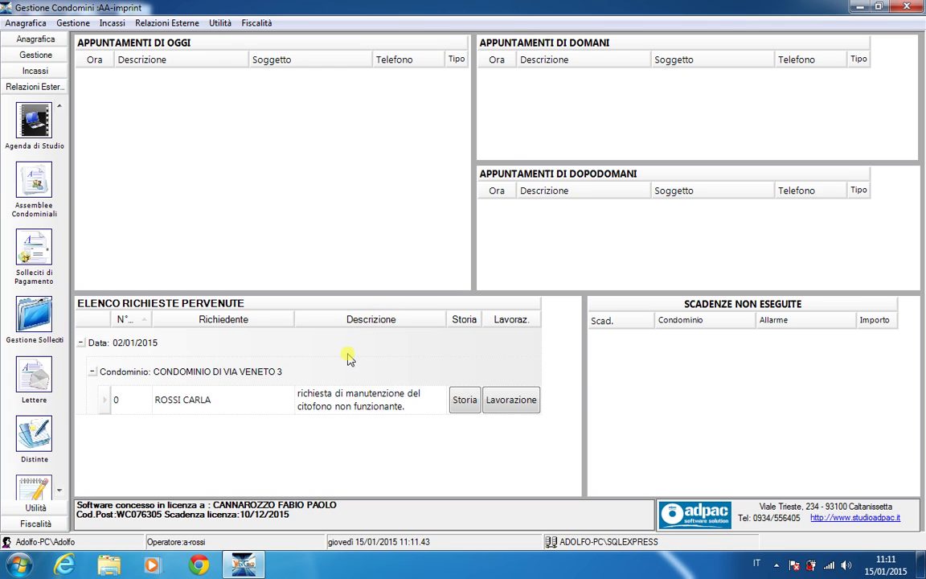
Open the intervention management with the already completed requests included in the list.
click(59, 106)
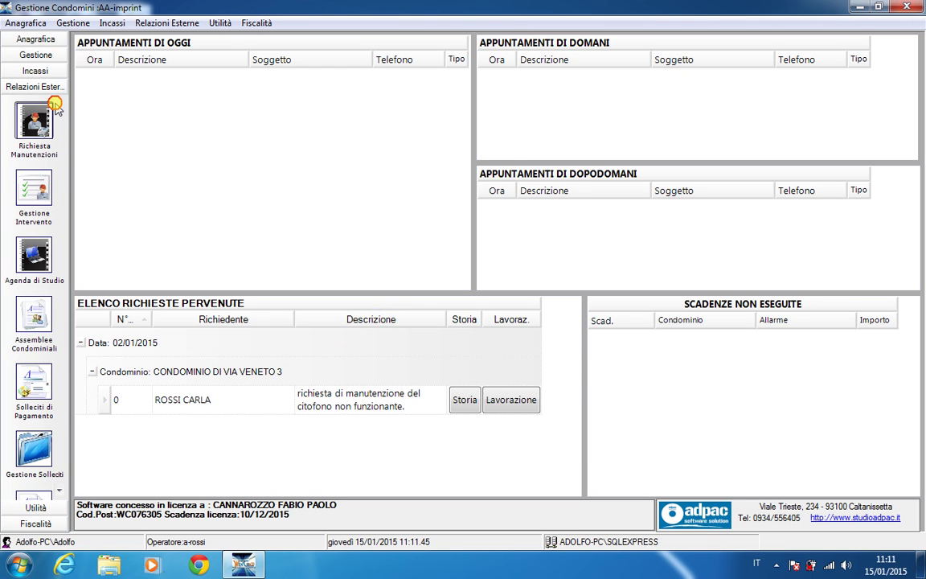
click(34, 188)
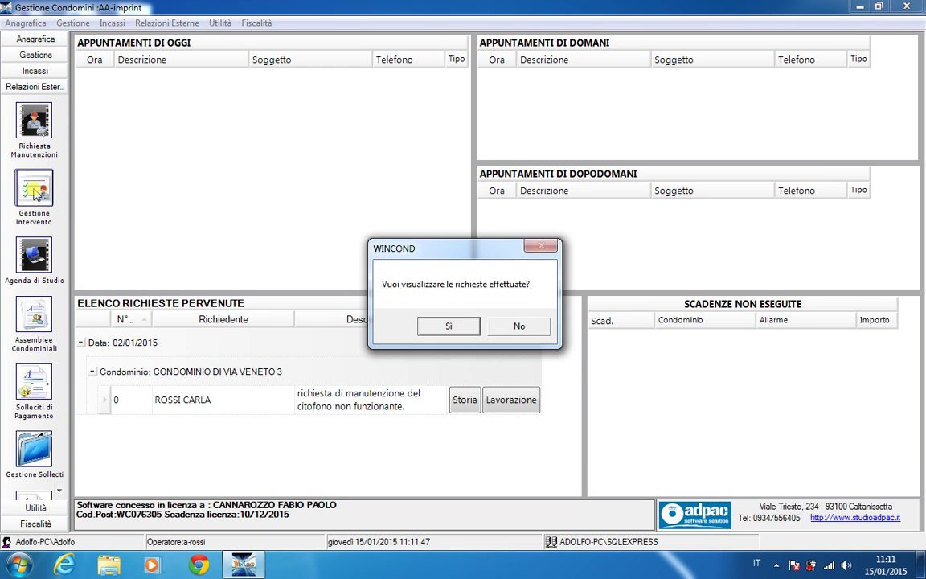
click(448, 326)
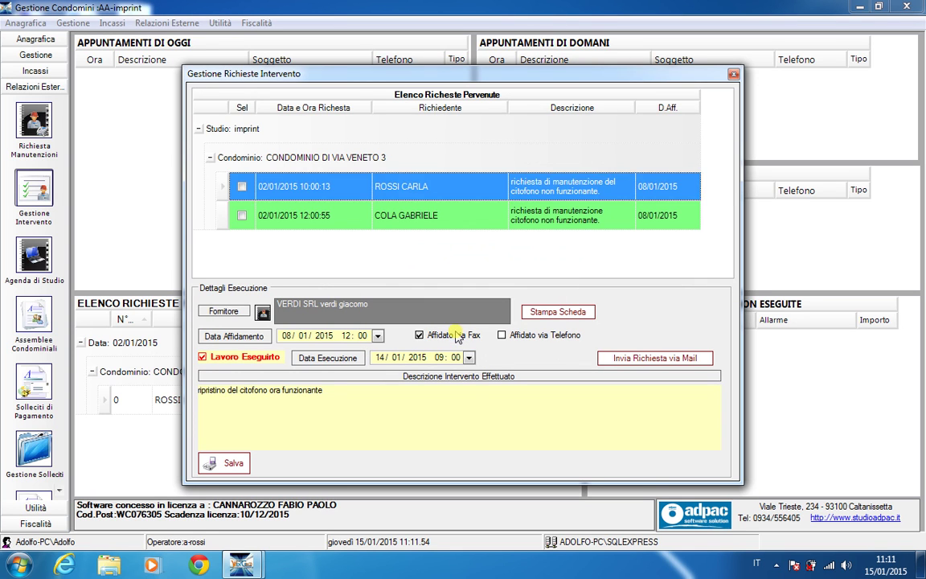
click(455, 336)
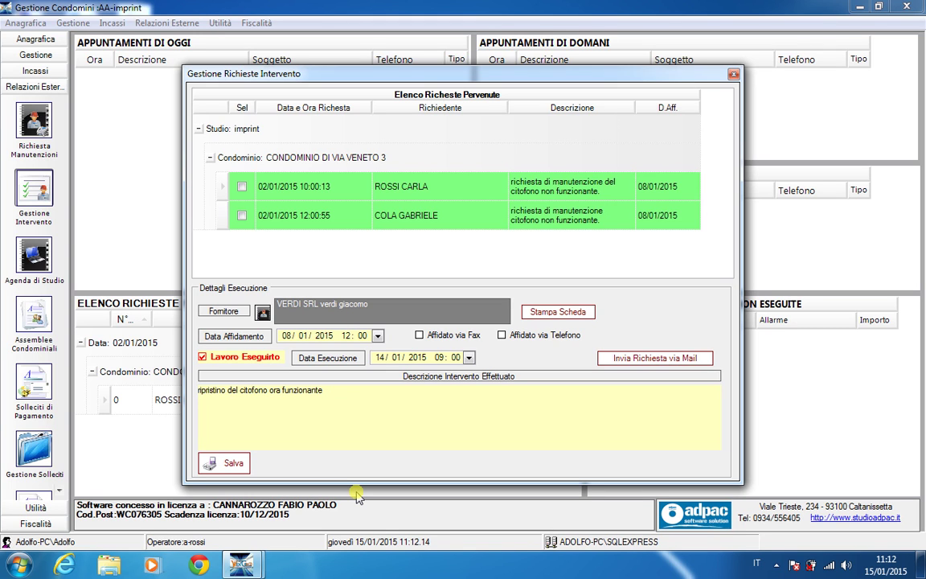
Preview the single-print maintenance sheet for the intercom request, close the report and exit the intervention management.
click(542, 312)
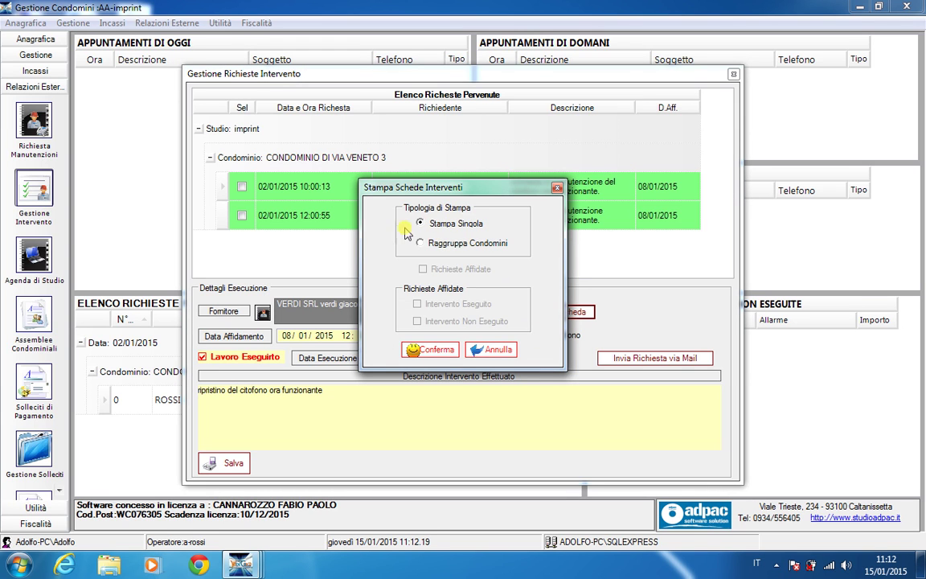
click(428, 350)
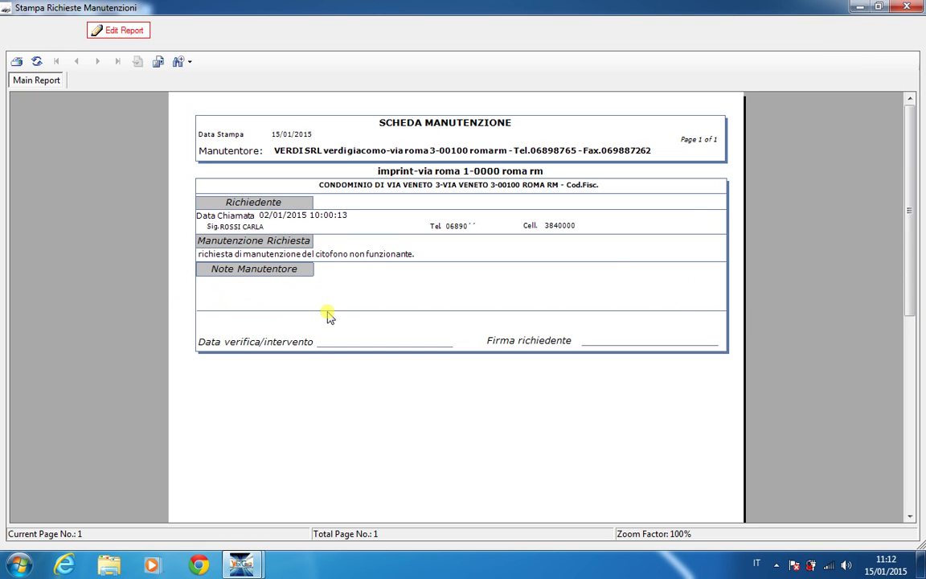
click(905, 8)
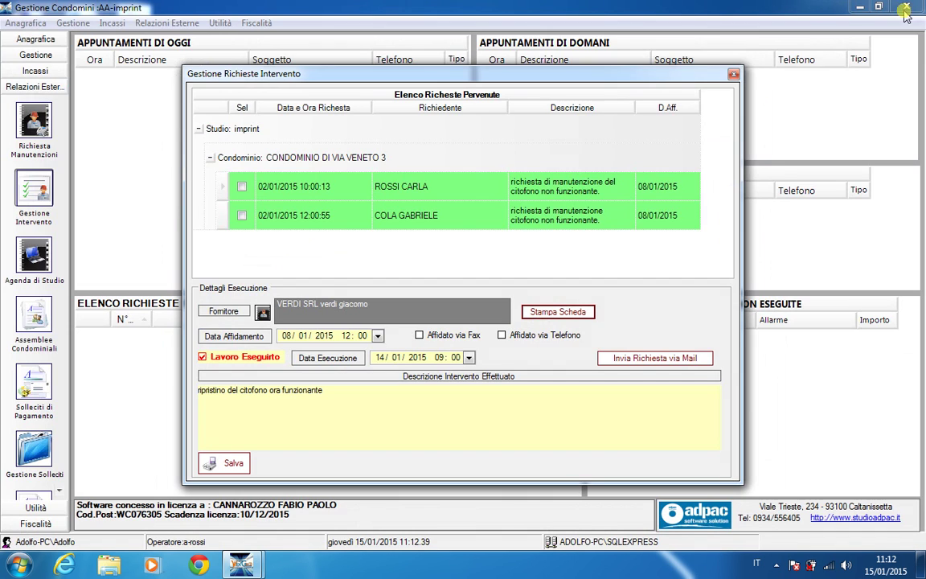
click(732, 74)
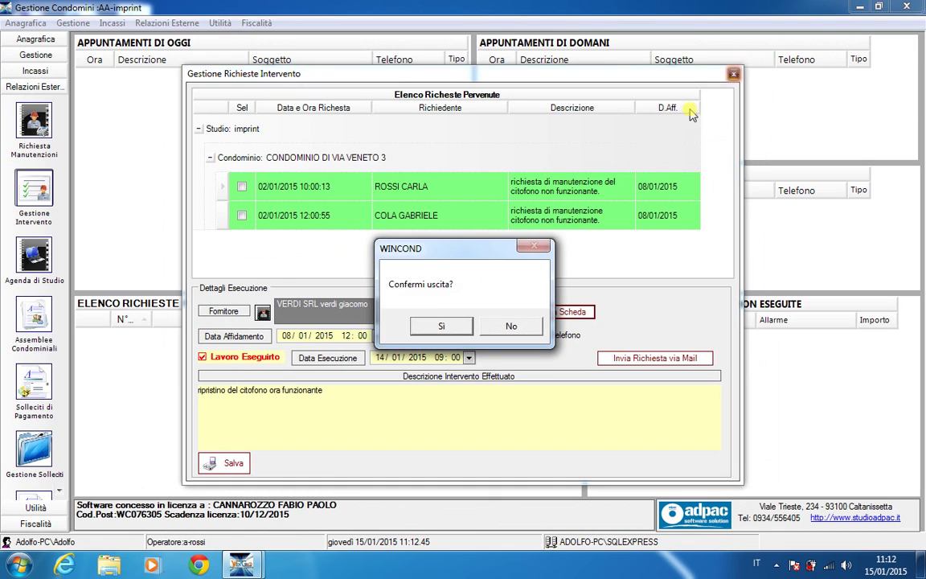
click(457, 328)
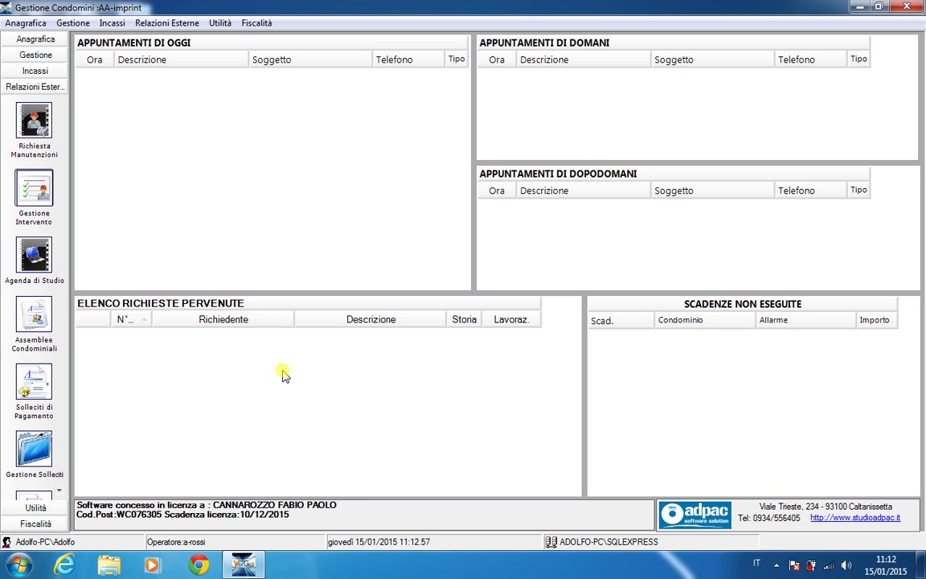
Reopen the completed requests list, select both intercom requests to review their details, clear the selection and exit.
click(34, 191)
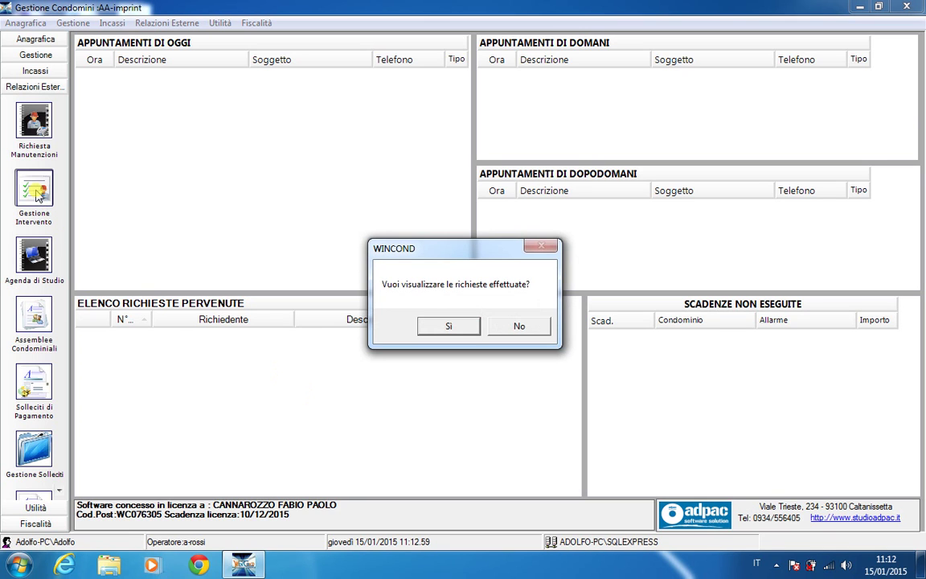
click(448, 325)
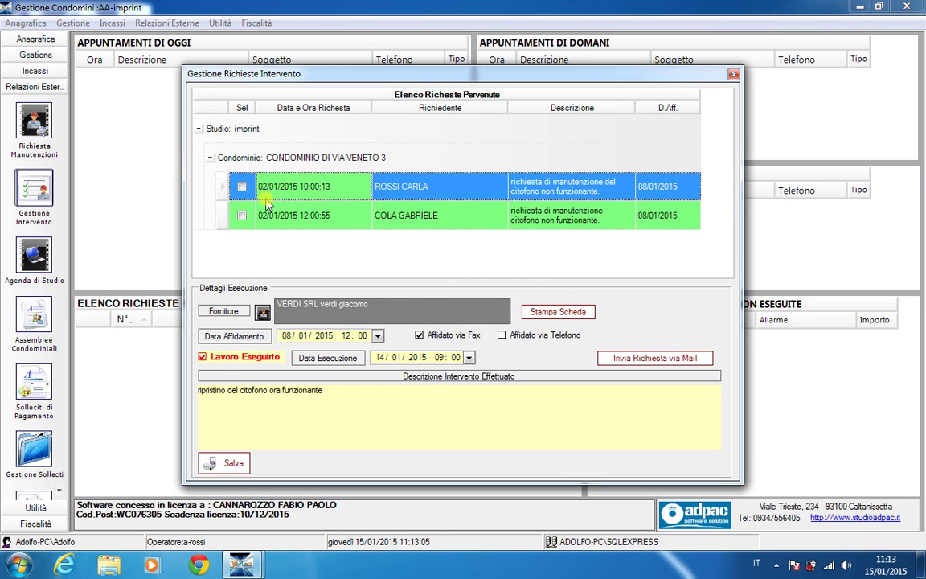
click(241, 187)
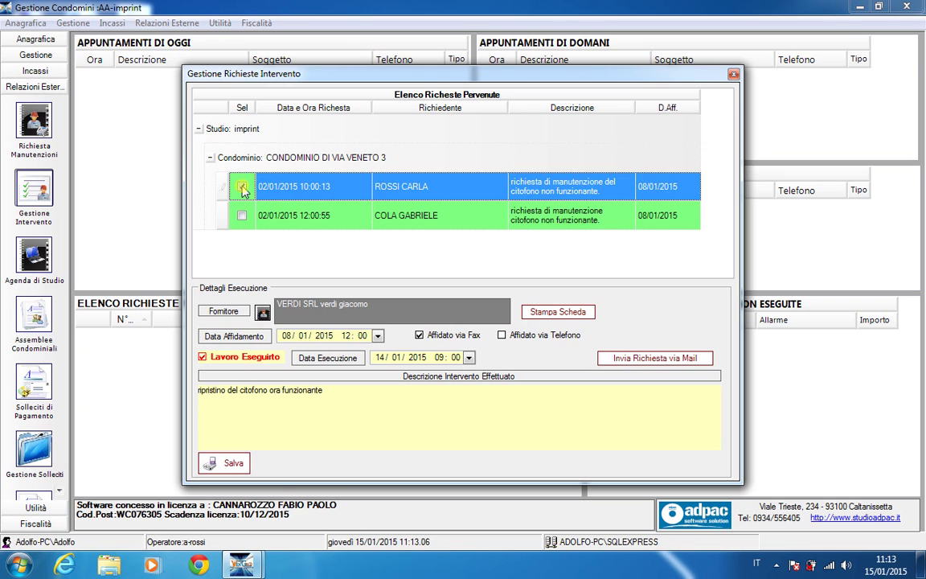
click(244, 215)
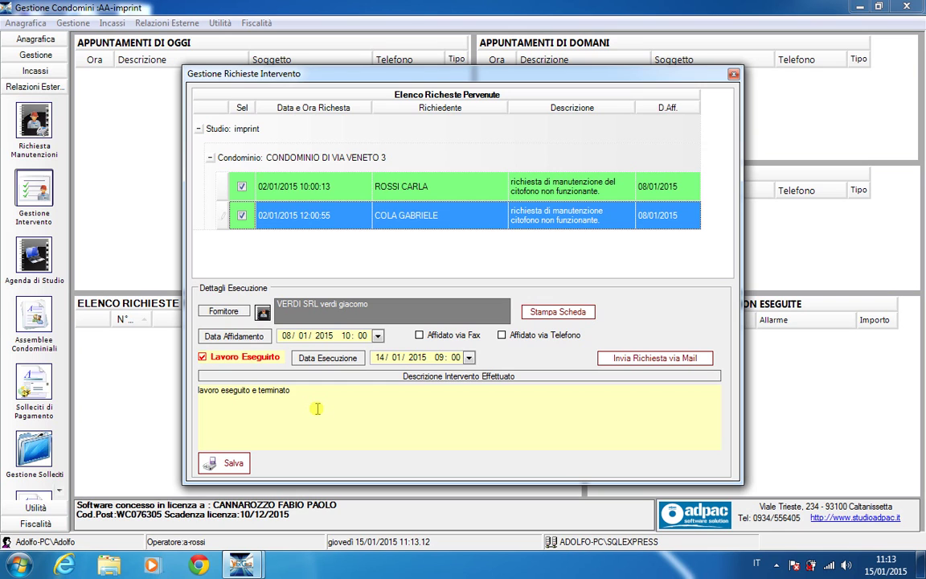
click(242, 214)
click(241, 186)
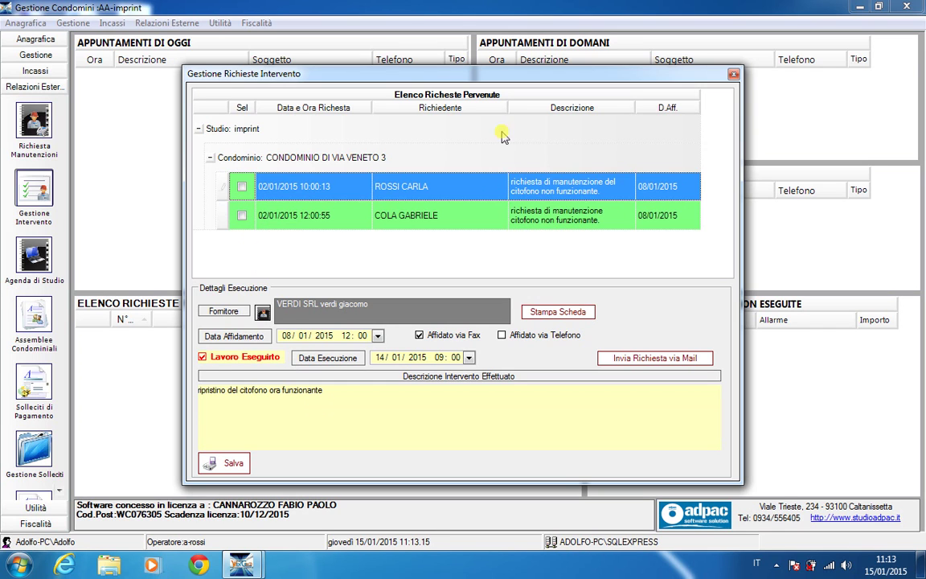
click(733, 75)
click(444, 329)
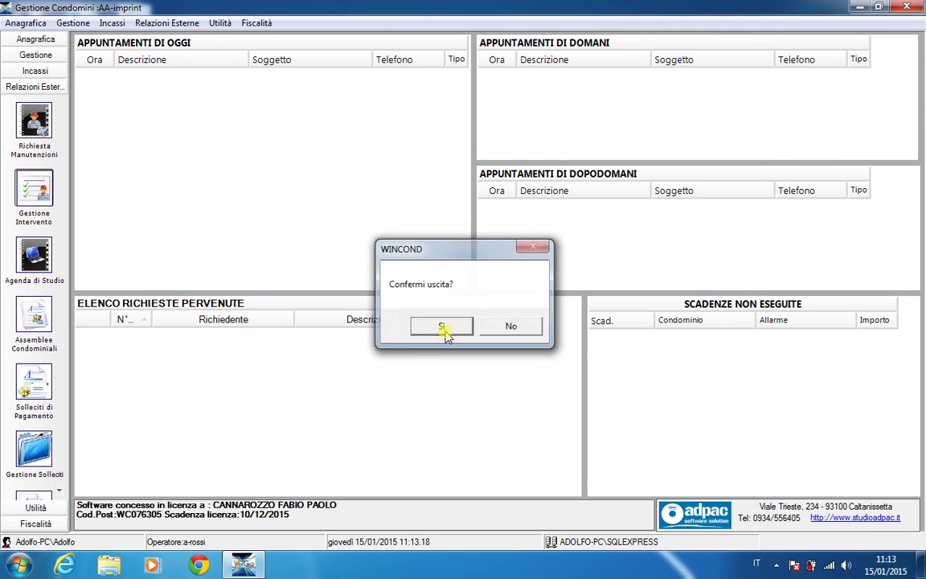